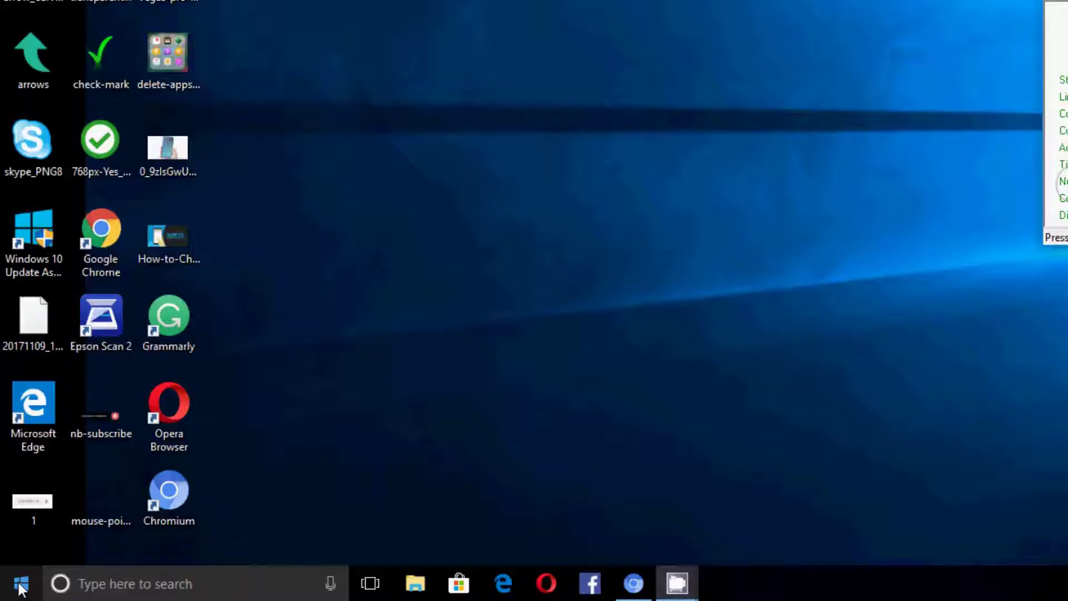
Step: Open Control Panel and go to the list for uninstalling a program
left_click(14, 590)
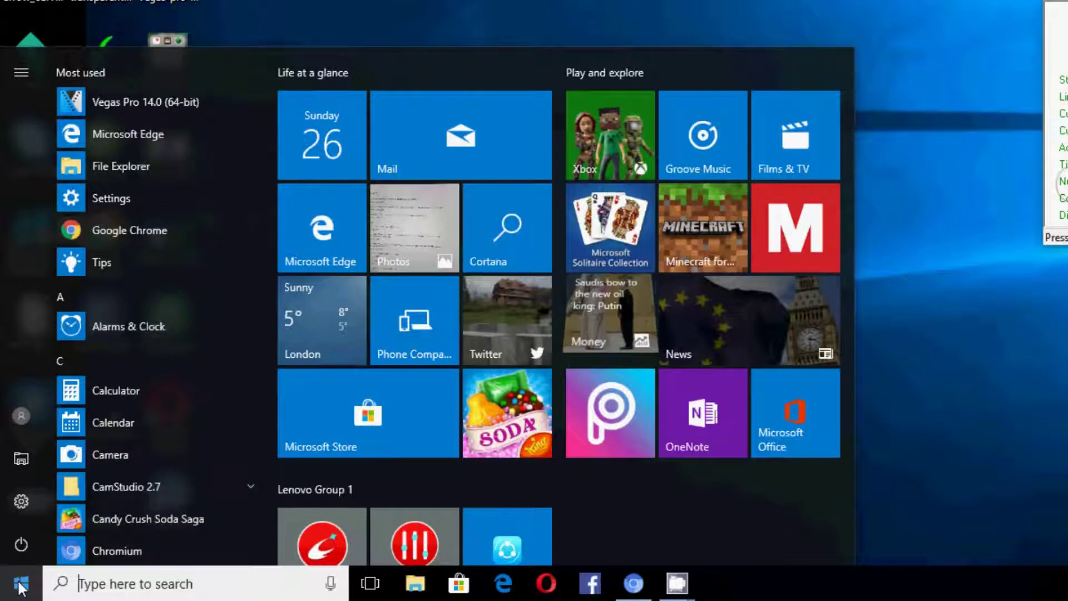
type("control")
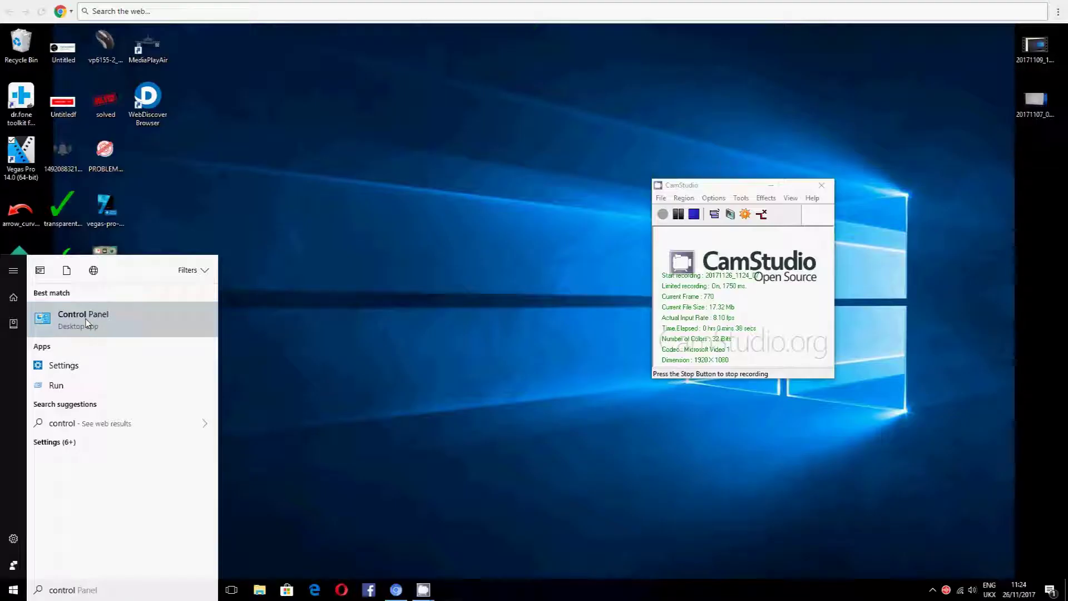
left_click(136, 150)
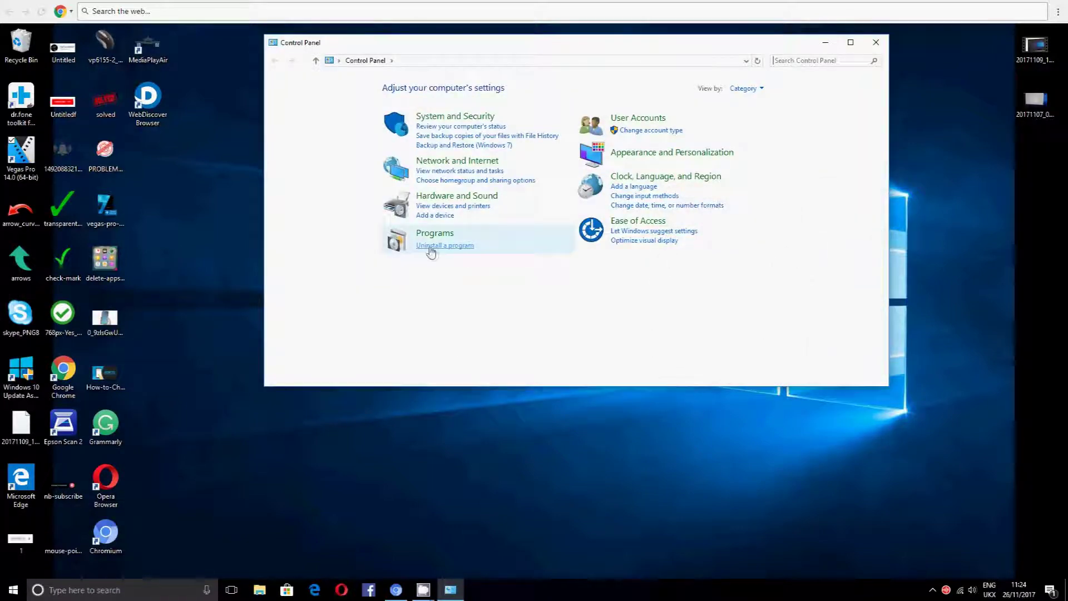
left_click(421, 248)
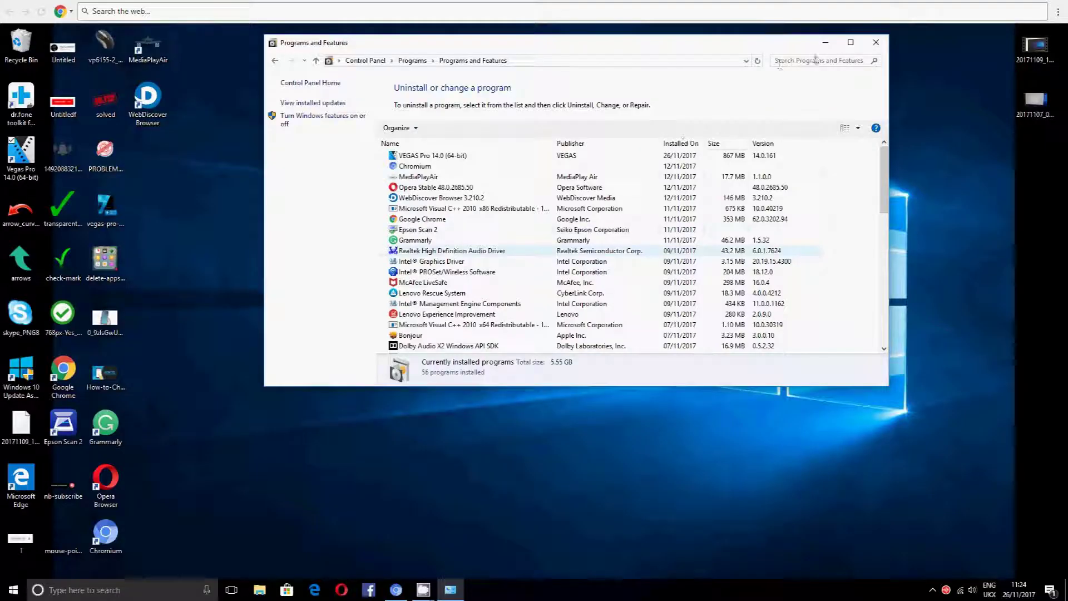
Step: Search the installed programs for "web" and uninstall WebDiscover Browser 3.210.2 with all its components
left_click(809, 60)
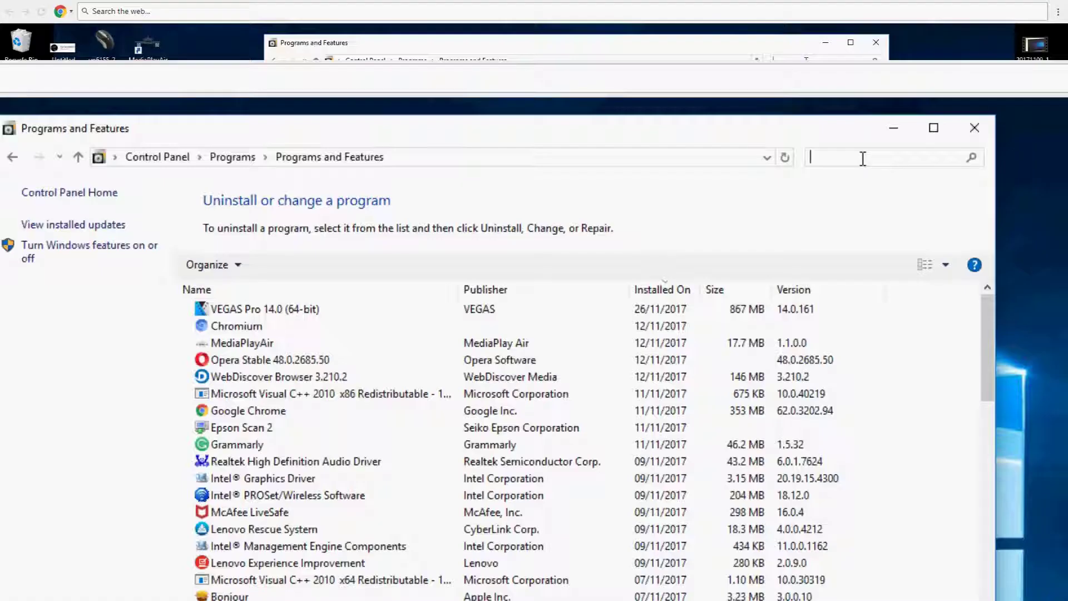
type("web")
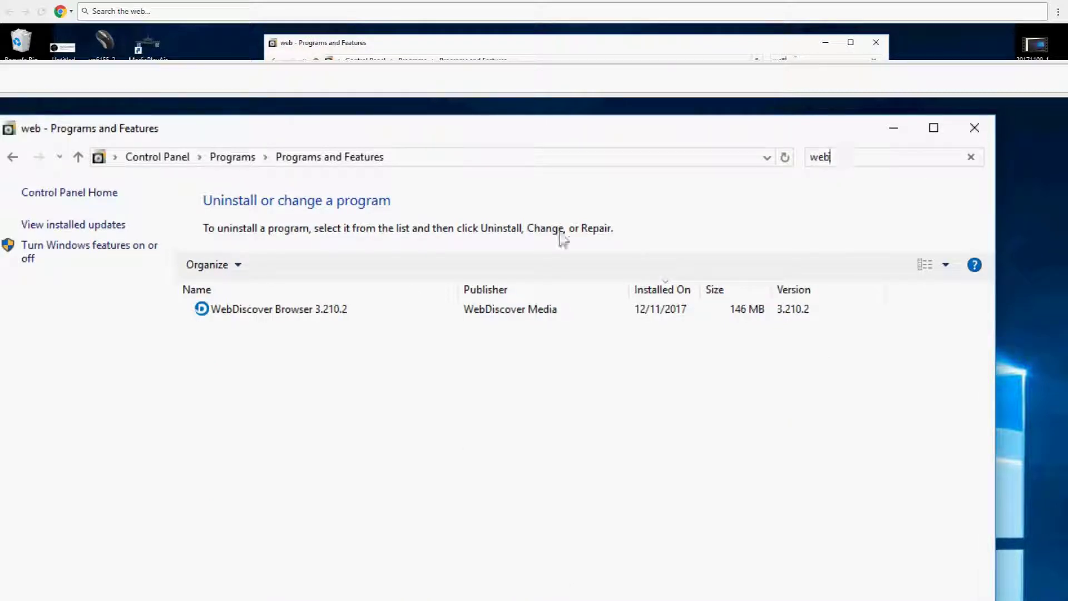
left_click(345, 312)
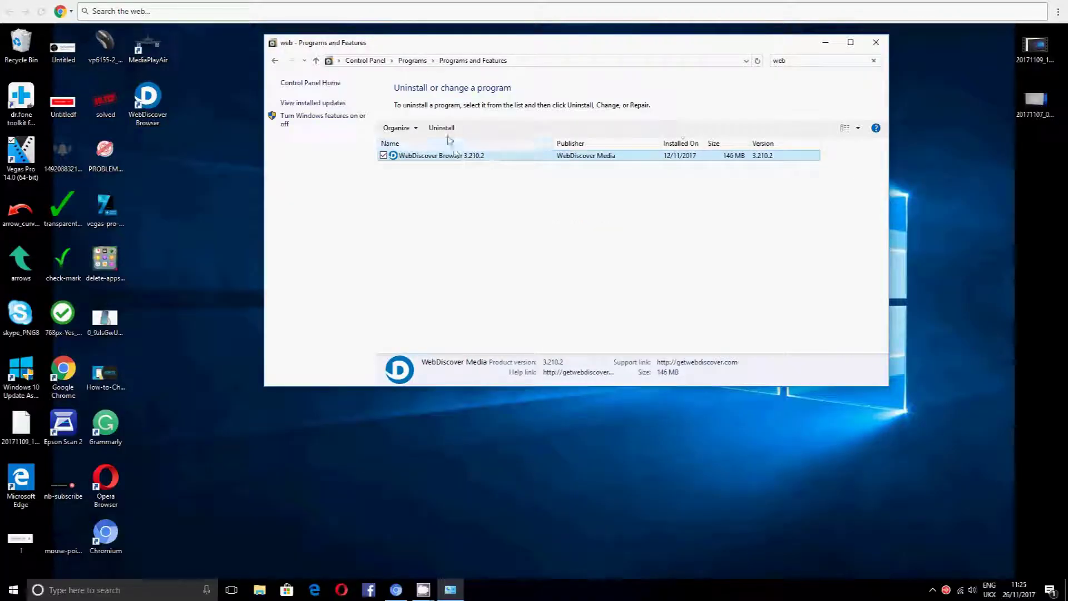
left_click(445, 132)
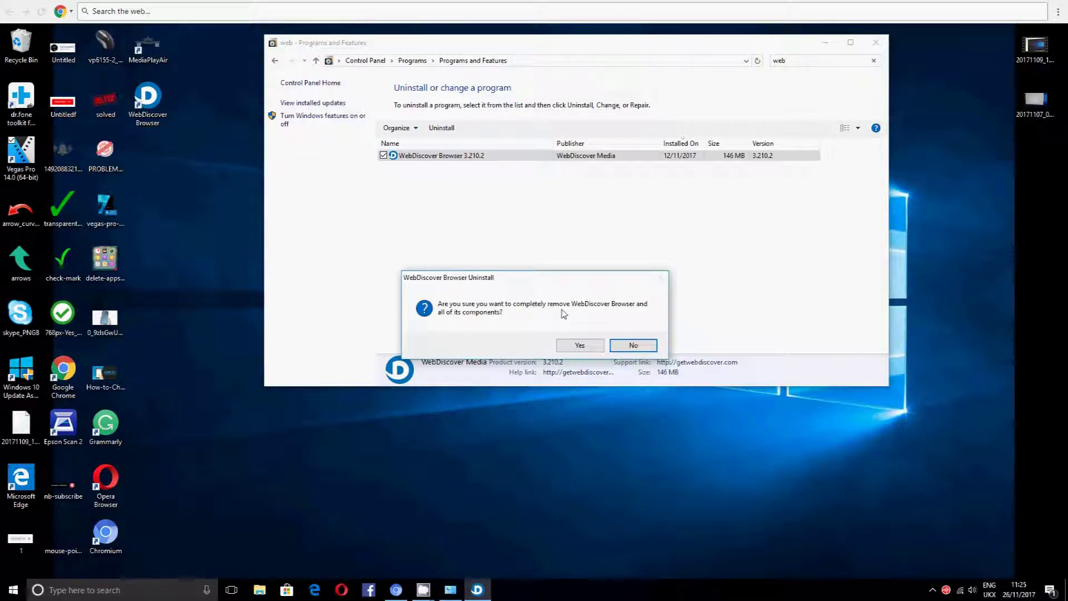
left_click(596, 348)
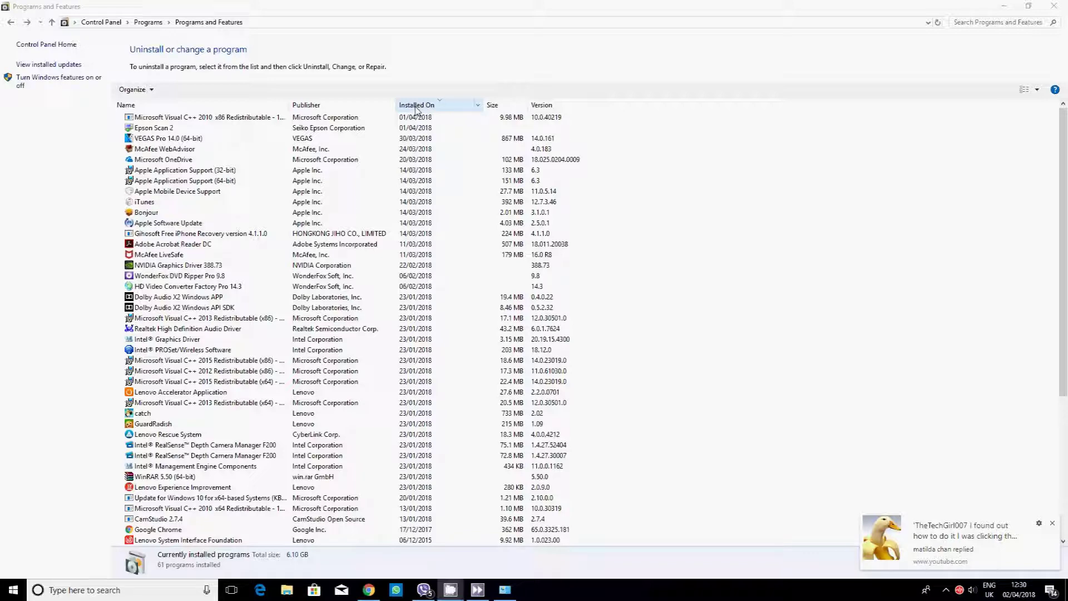
Step: Sort the installed programs by installation date, oldest first and back to newest first
left_click(451, 590)
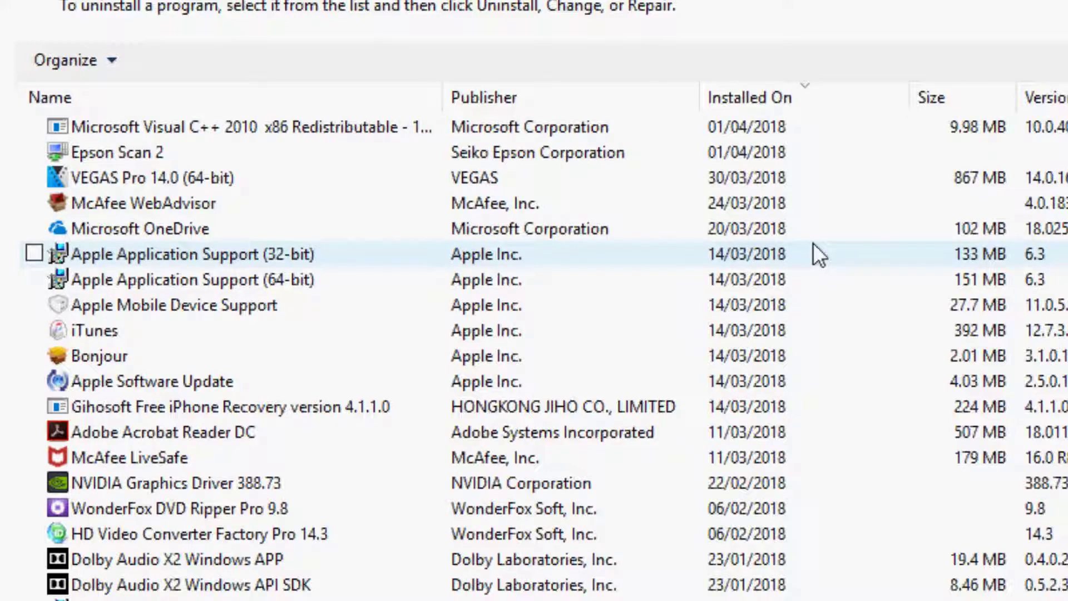
left_click(747, 104)
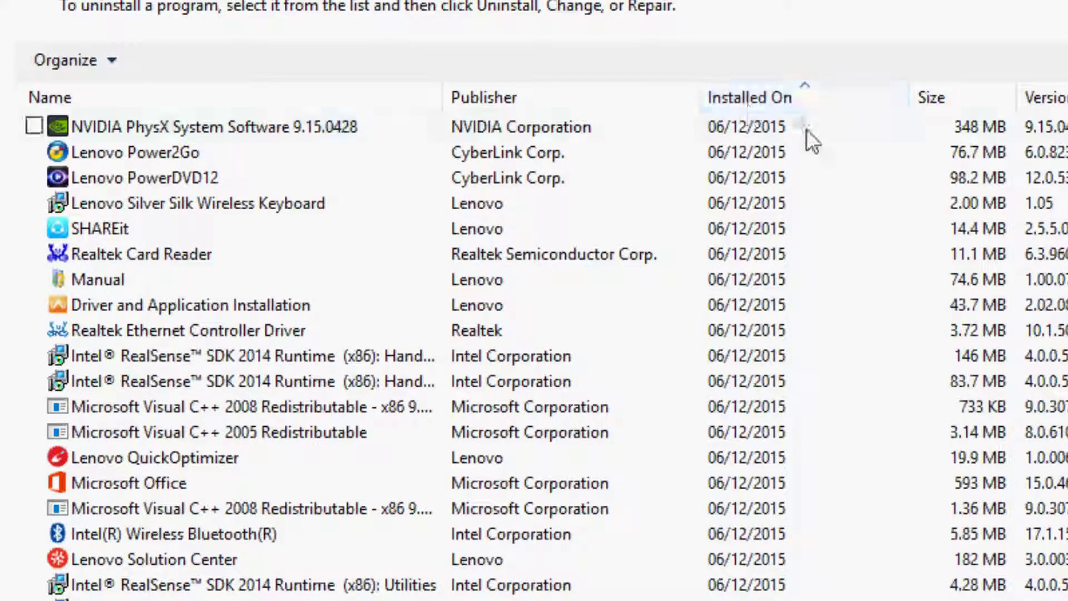
left_click(762, 104)
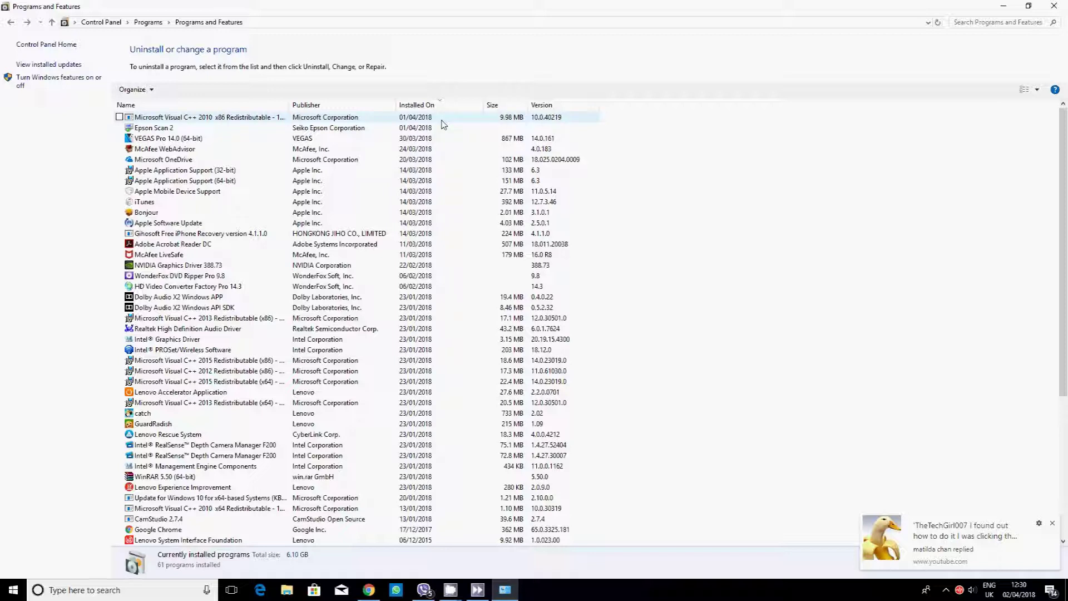
Step: Search the installed programs for "search" and clear the search
left_click(981, 25)
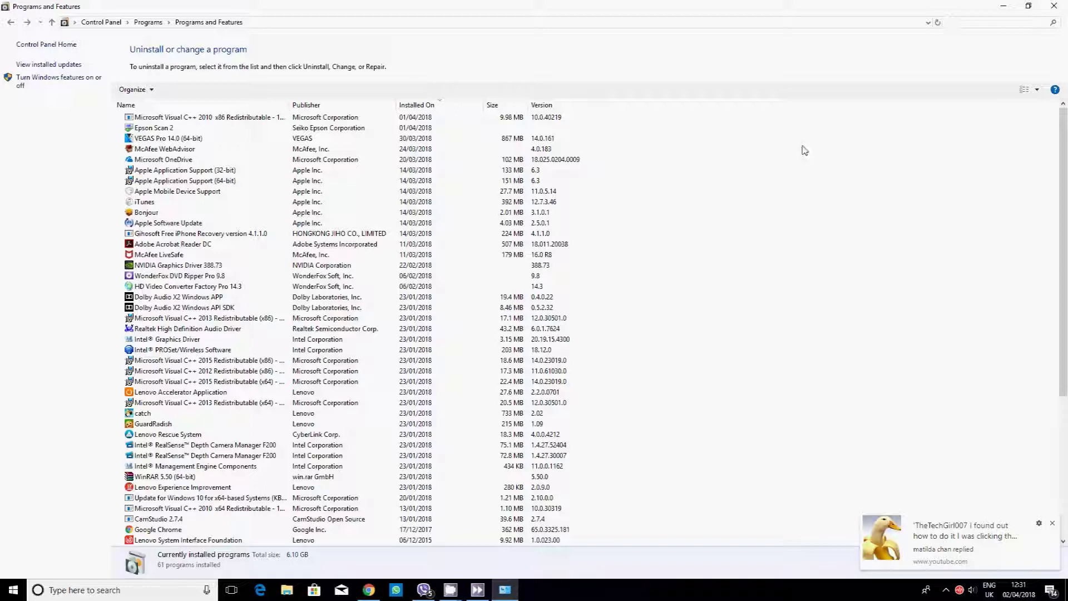
left_click(977, 23)
type("s")
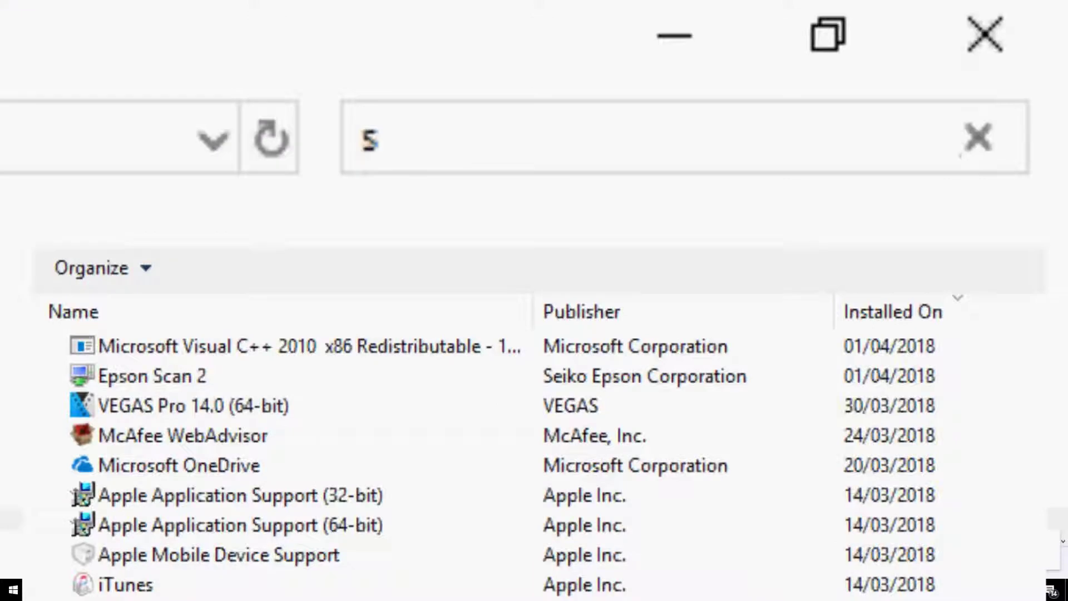
type("earch")
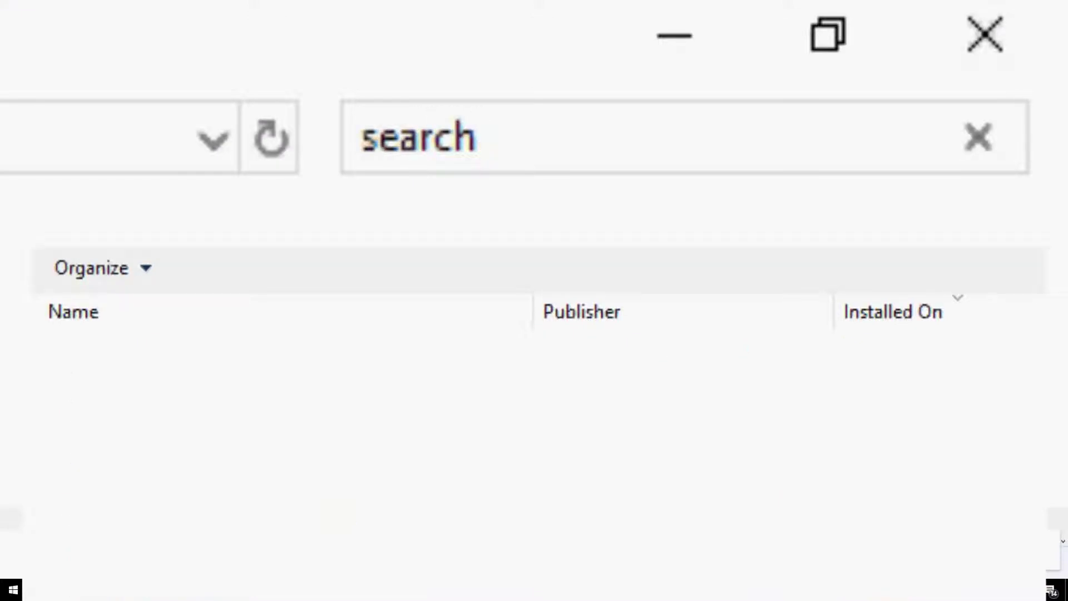
key("BackSpace")
key("BackSpace")
key("BackSpace")
key("BackSpace")
key("BackSpace")
key("BackSpace")
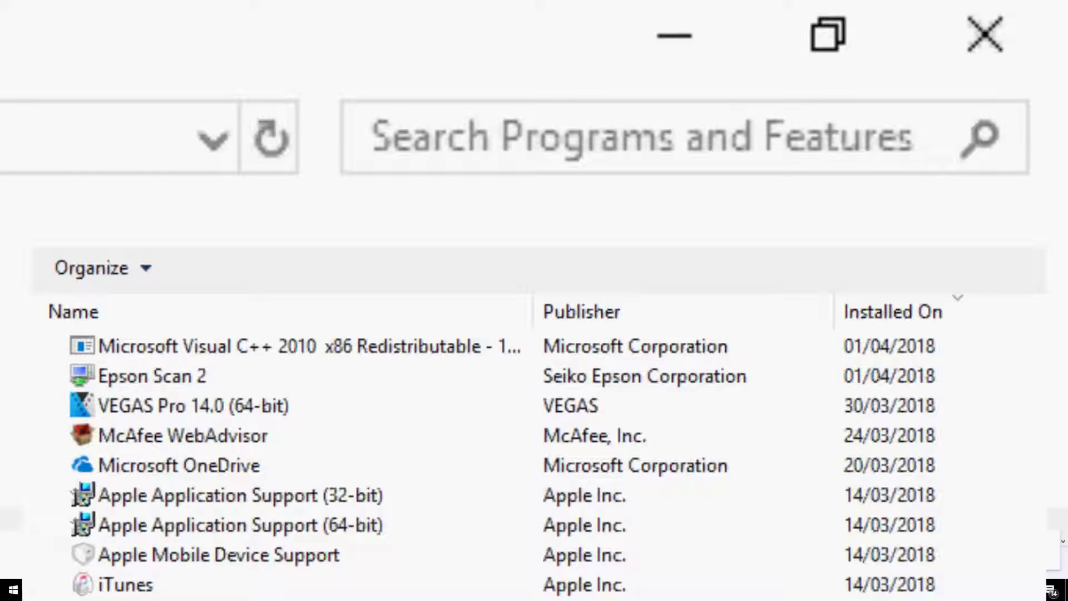
Step: Search the installed programs for "bar" and for "tool", clearing each search
type("bar")
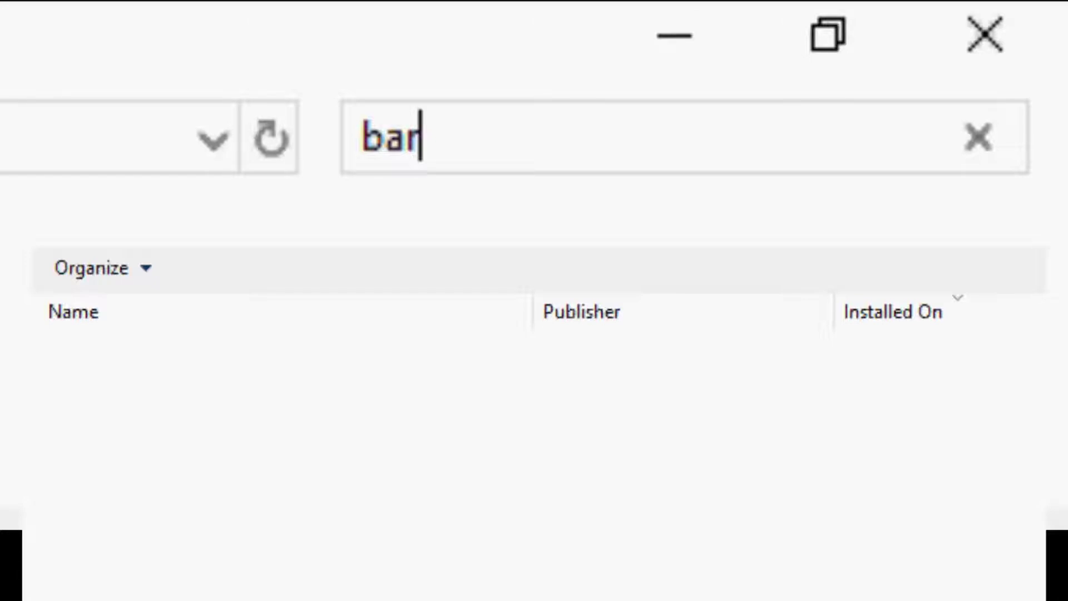
key("BackSpace")
key("BackSpace")
key("BackSpace")
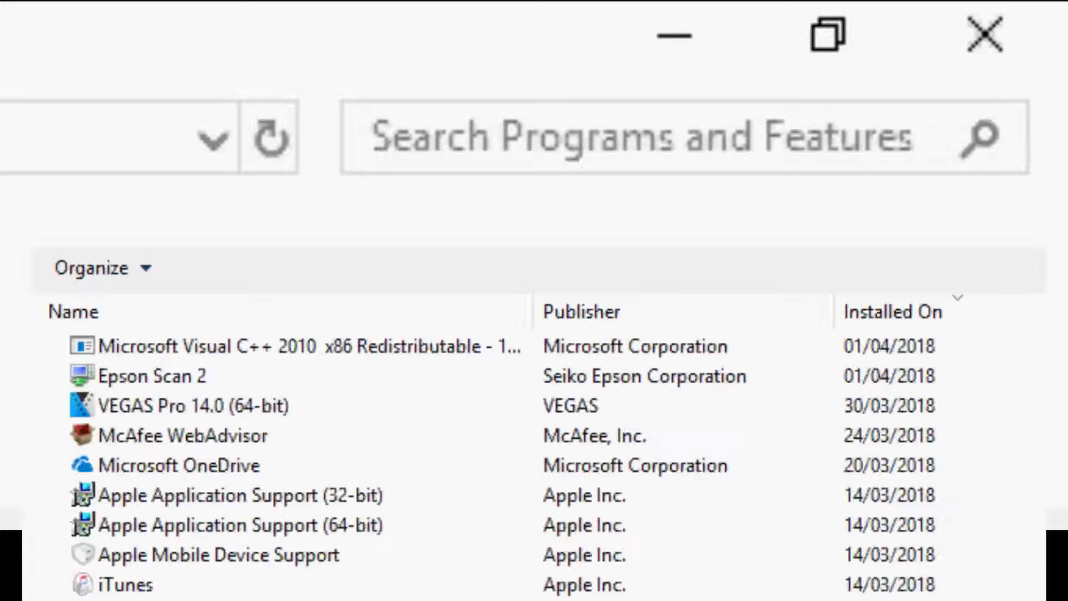
type("tool")
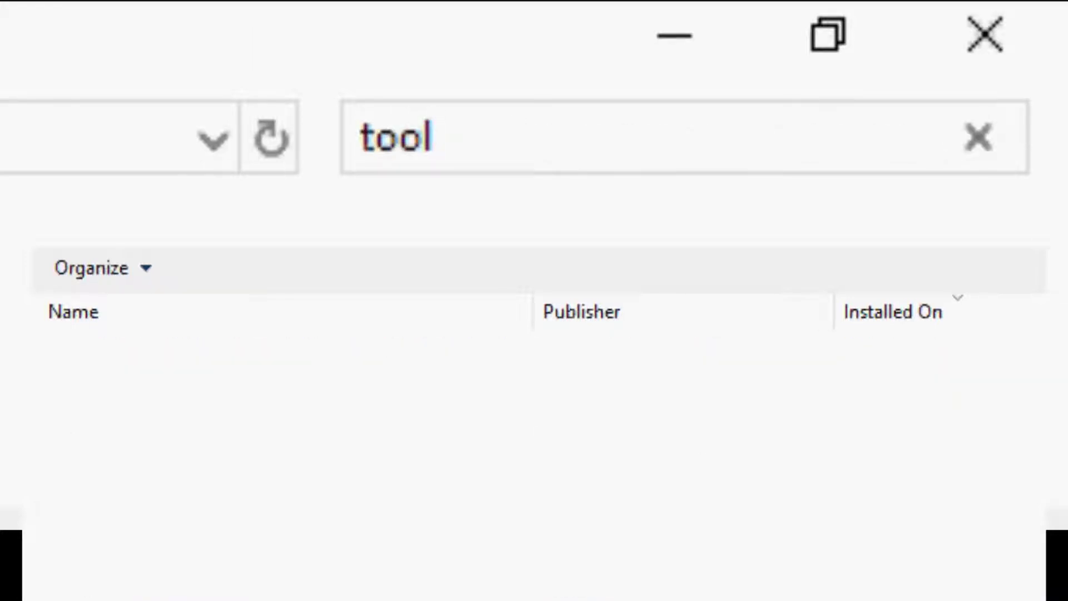
key("BackSpace")
key("BackSpace")
key("BackSpace")
key("BackSpace")
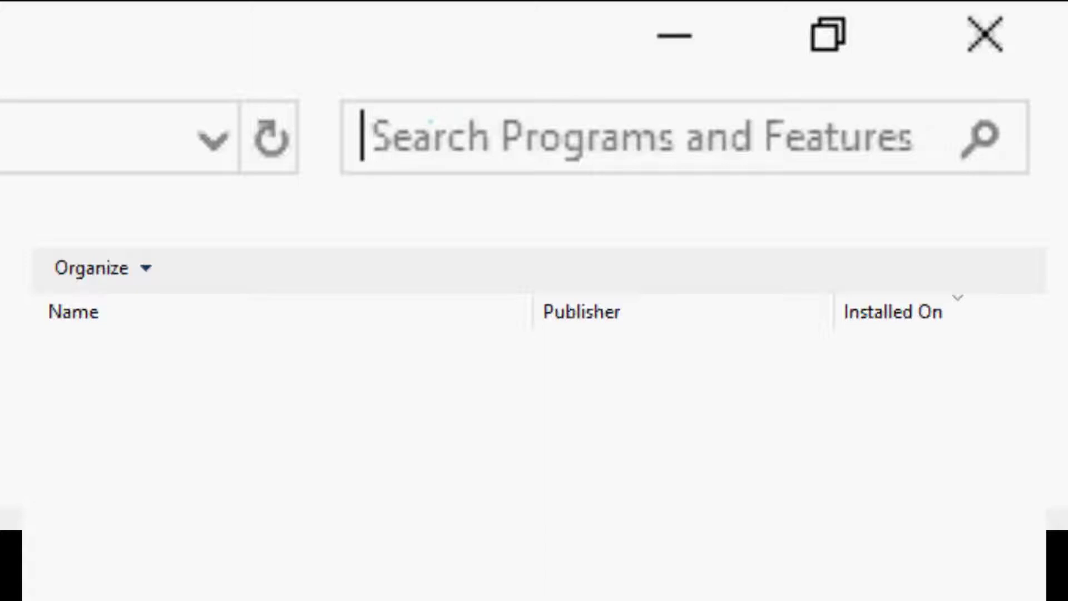
Step: Search the installed programs for "discover" and clear the search
type("dis")
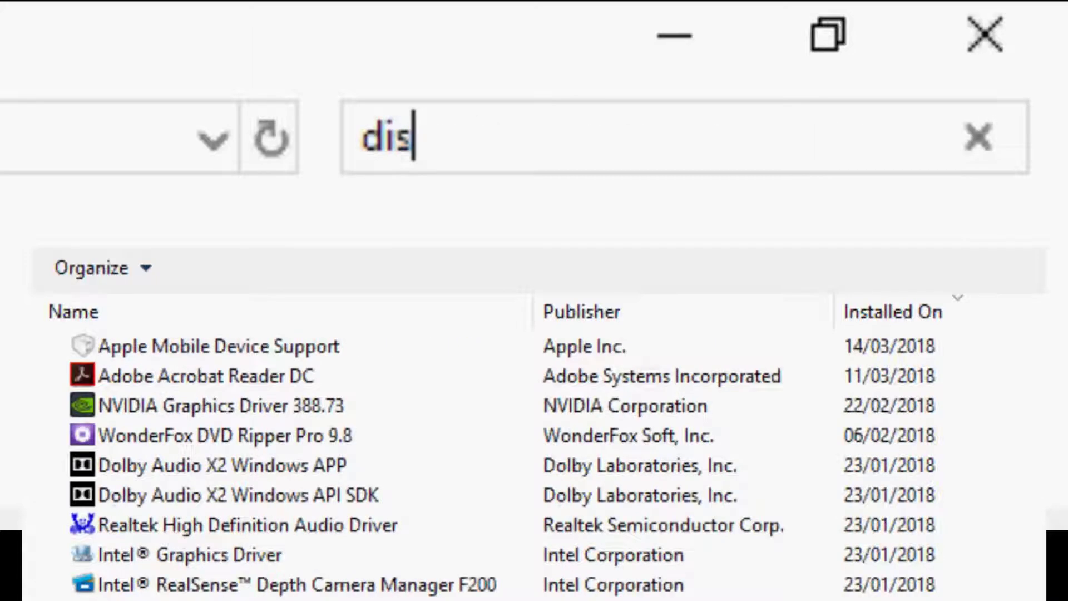
type("cover")
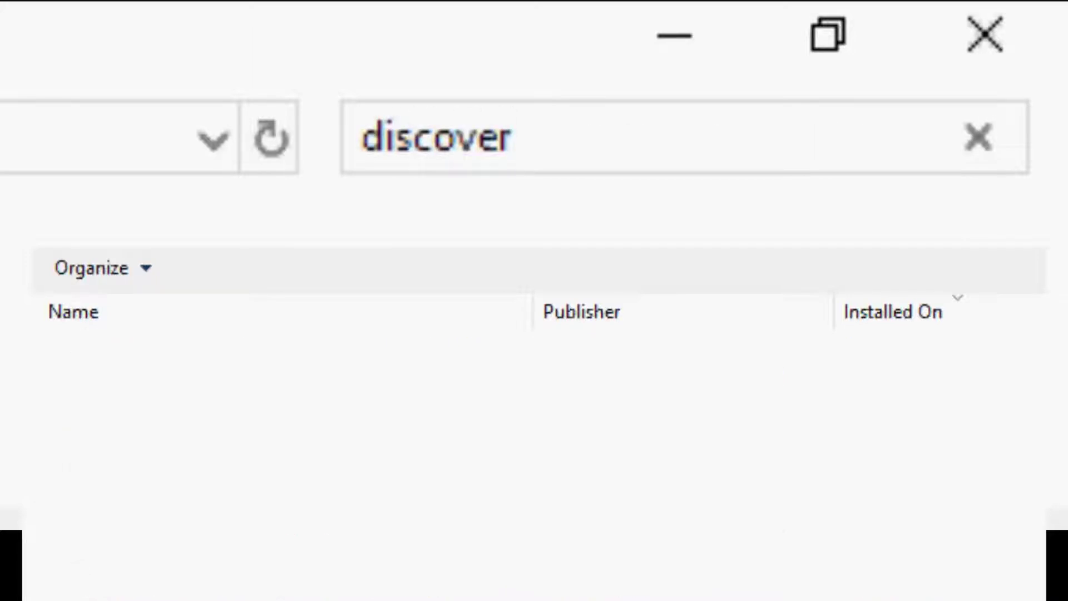
key("BackSpace")
key("BackSpace")
key("BackSpace")
key("BackSpace")
key("BackSpace")
key("BackSpace")
key("BackSpace")
key("BackSpace")
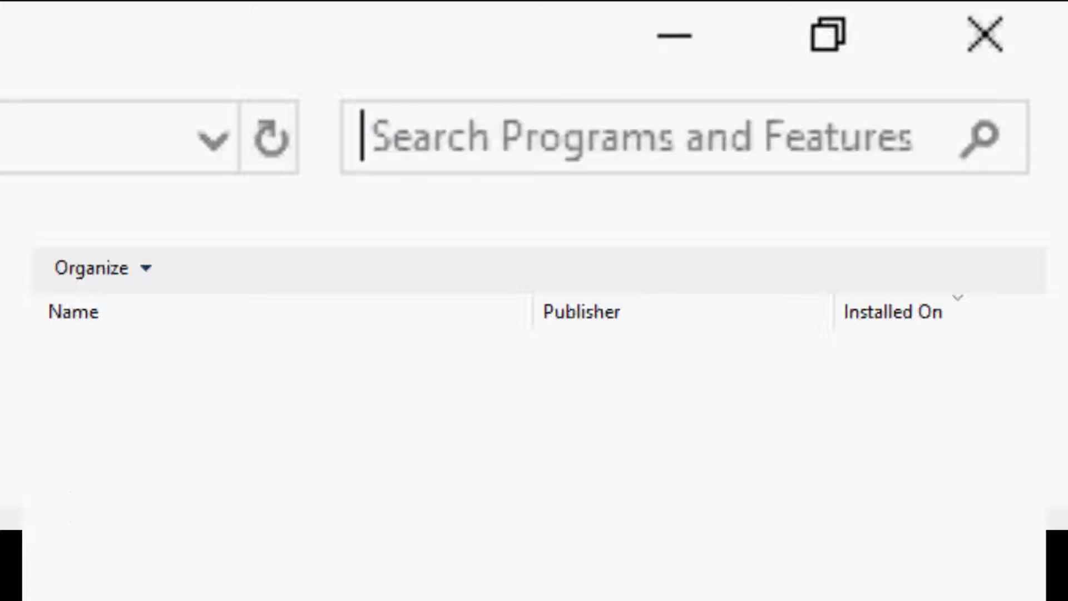
Step: Search the installed programs for "google" and for "yahoo", clearing each search
type("google")
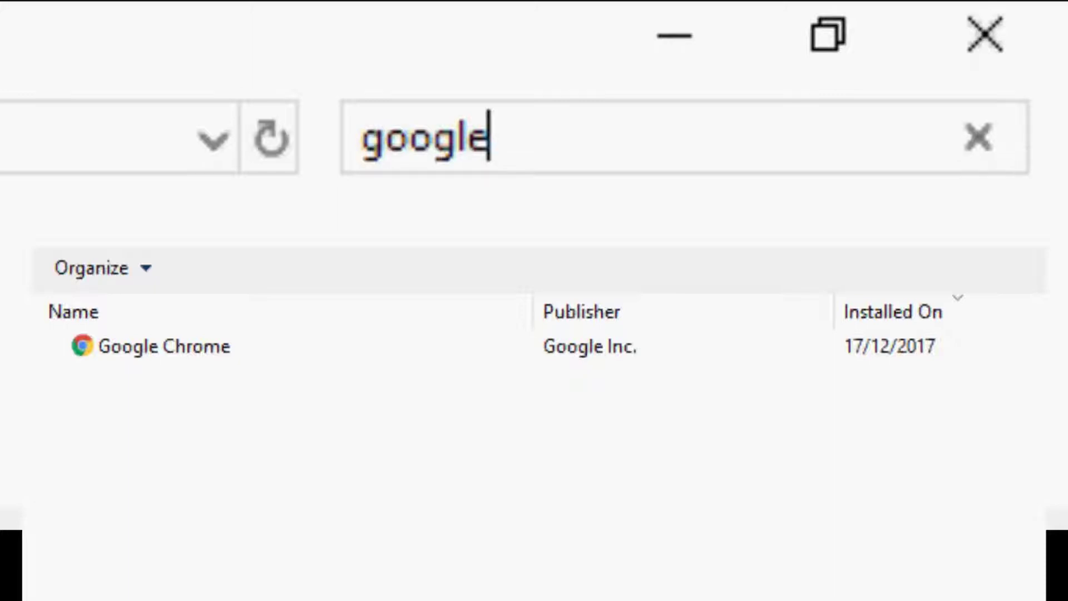
key("BackSpace")
key("BackSpace")
key("BackSpace")
key("BackSpace")
key("BackSpace")
key("BackSpace")
type("yahoo")
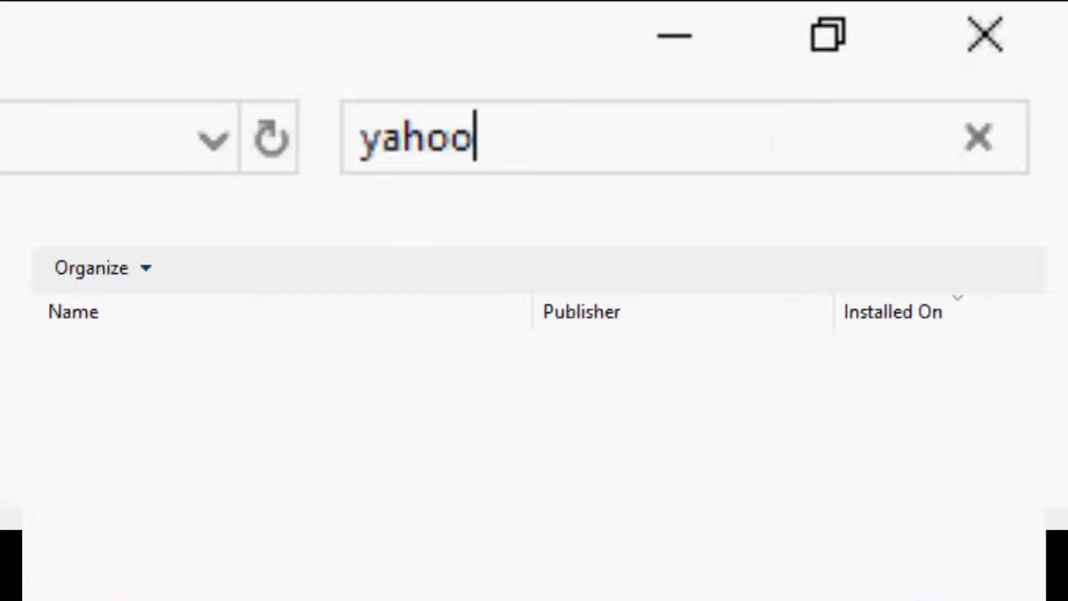
key("BackSpace")
key("BackSpace")
key("BackSpace")
key("BackSpace")
key("BackSpace")
Step: Search the installed programs for "web" and for "bing", clearing each search
type("web")
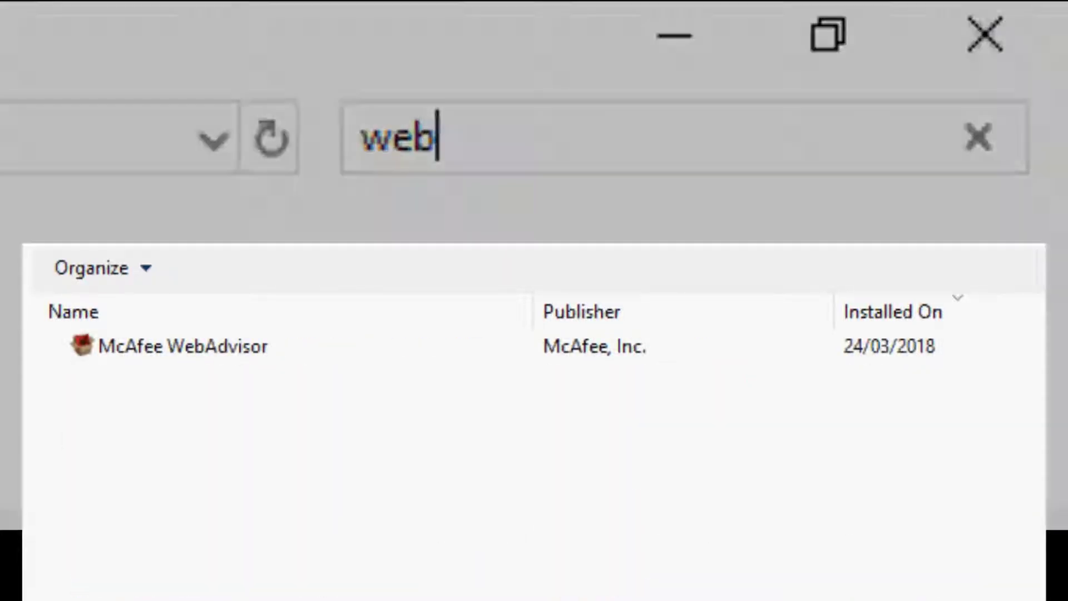
key("BackSpace")
key("BackSpace")
key("BackSpace")
type("bing")
key("BackSpace")
key("BackSpace")
key("BackSpace")
key("BackSpace")
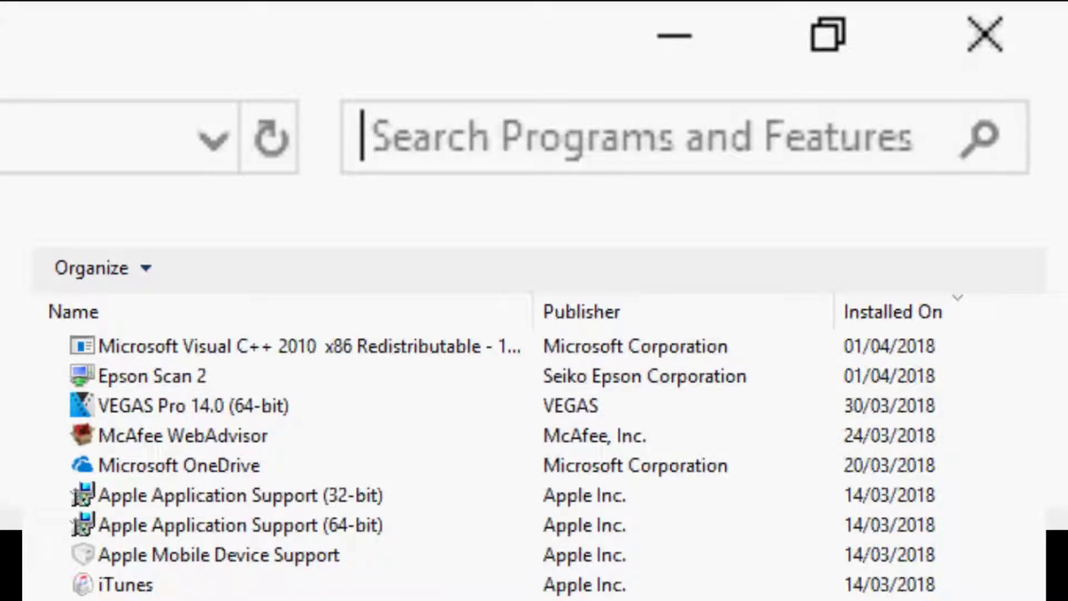
Step: Search the installed programs for "browser" and clear the search
type("brwoser")
key("BackSpace")
key("BackSpace")
key("BackSpace")
key("BackSpace")
key("BackSpace")
type("owser")
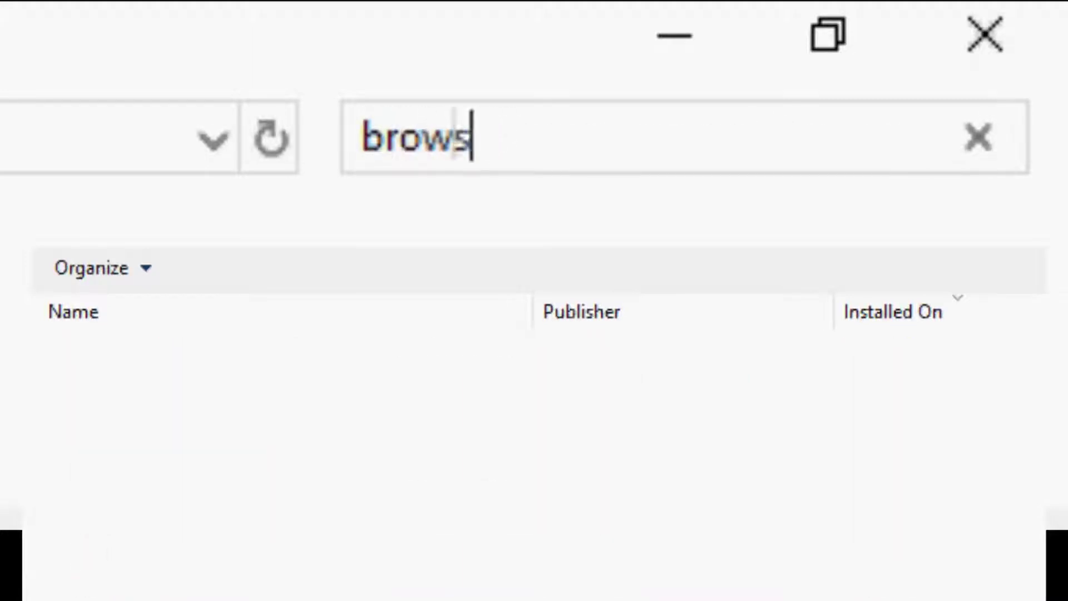
key("BackSpace")
key("BackSpace")
key("BackSpace")
key("BackSpace")
key("BackSpace")
key("BackSpace")
key("BackSpace")
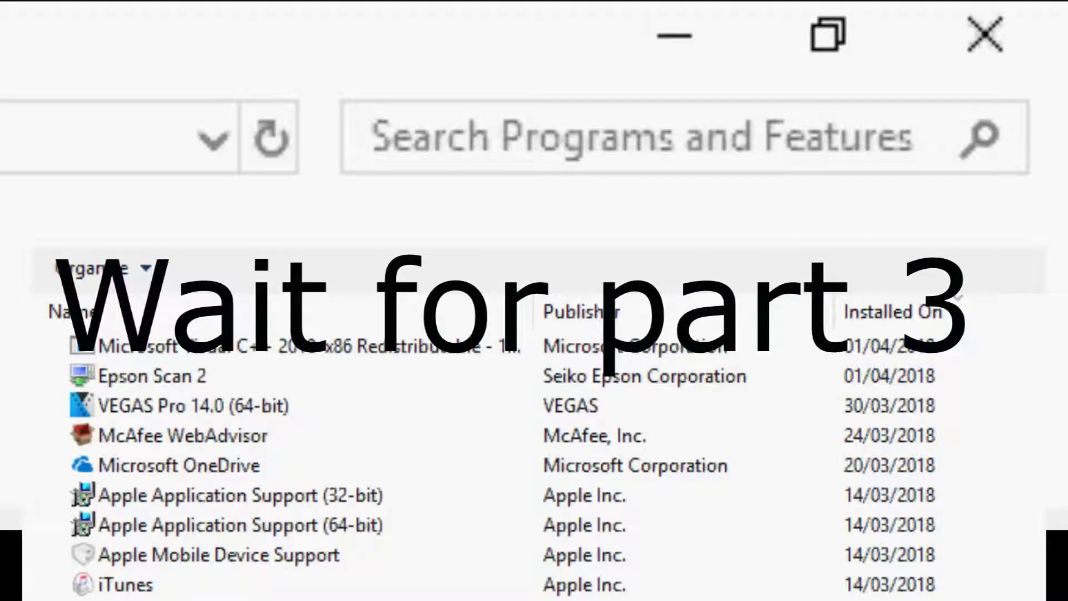
Step: Search the installed programs in turn for "get", "chromium" and "engine"
type("get")
key("BackSpace")
key("BackSpace")
key("BackSpace")
type("chromium")
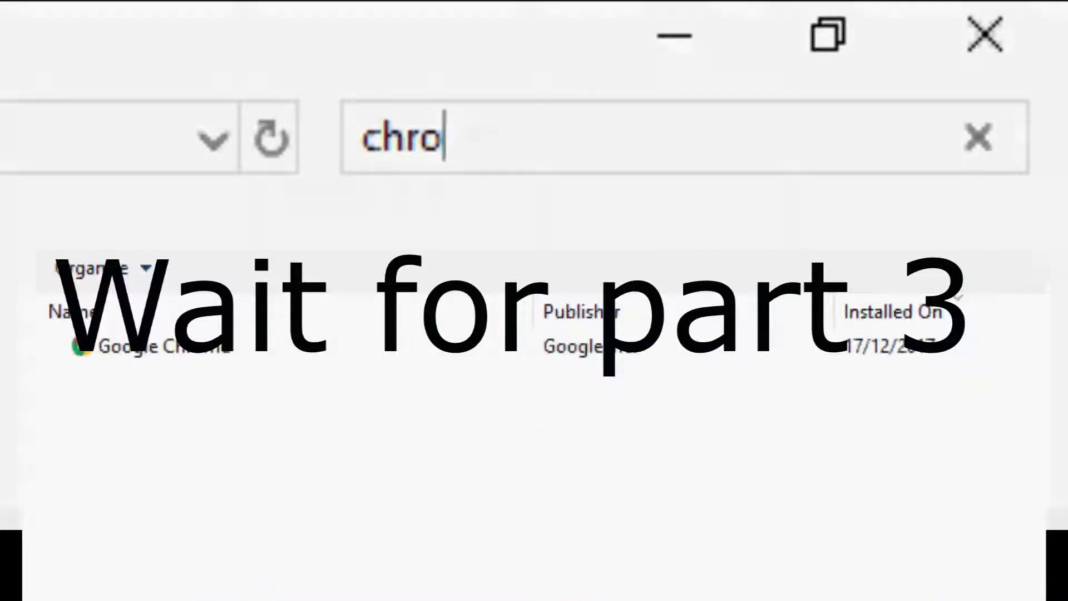
key("BackSpace")
key("BackSpace")
key("BackSpace")
key("BackSpace")
key("BackSpace")
key("BackSpace")
key("BackSpace")
key("BackSpace")
type("engine")
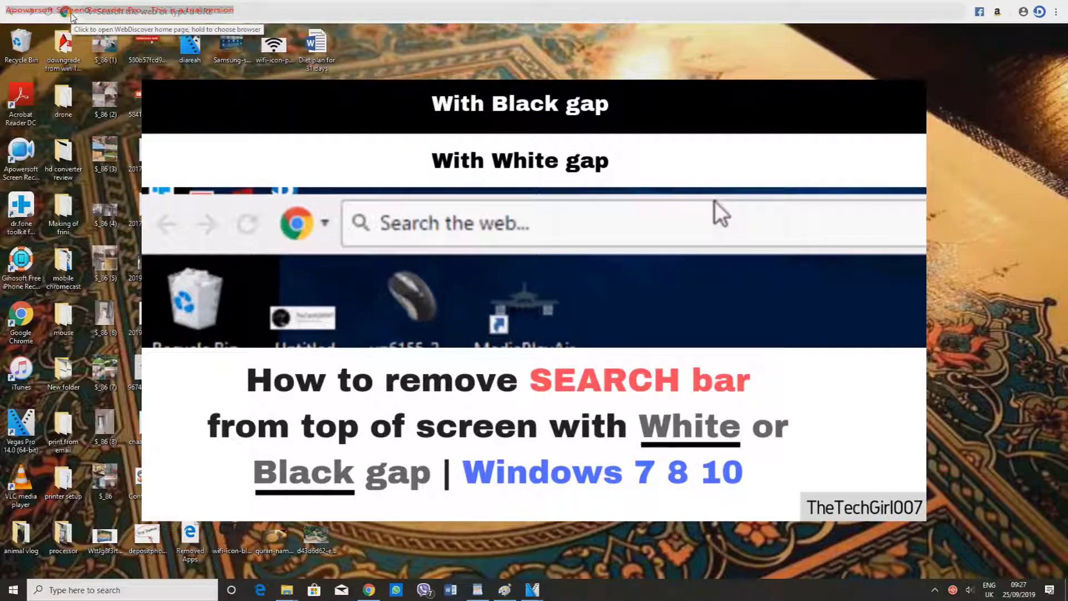
Step: Choose Google Chrome as the browser in the WebDiscover desktop search bar
left_click(70, 13)
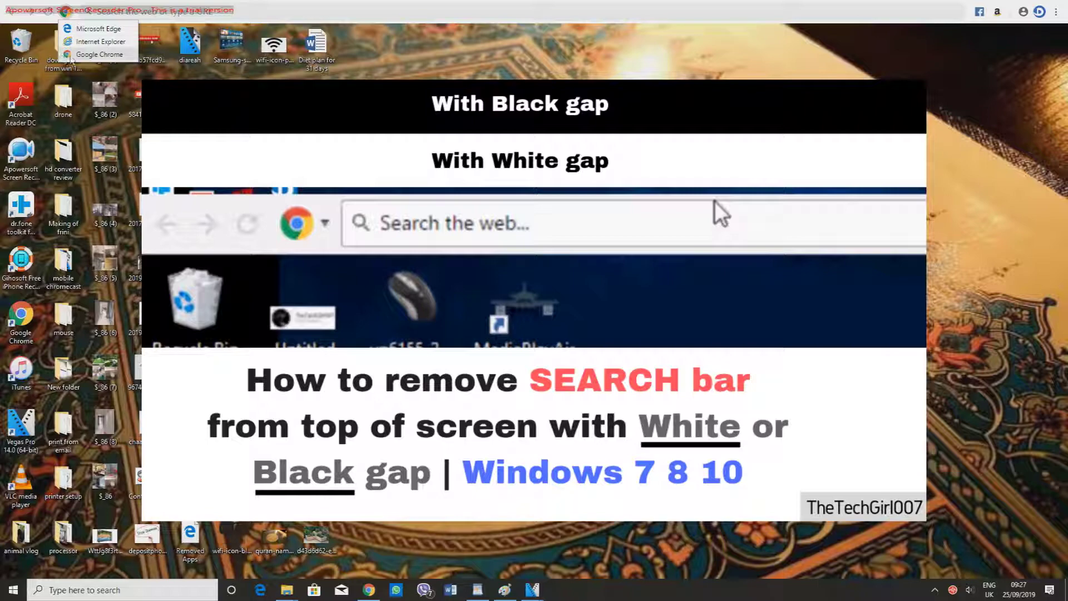
left_click(89, 54)
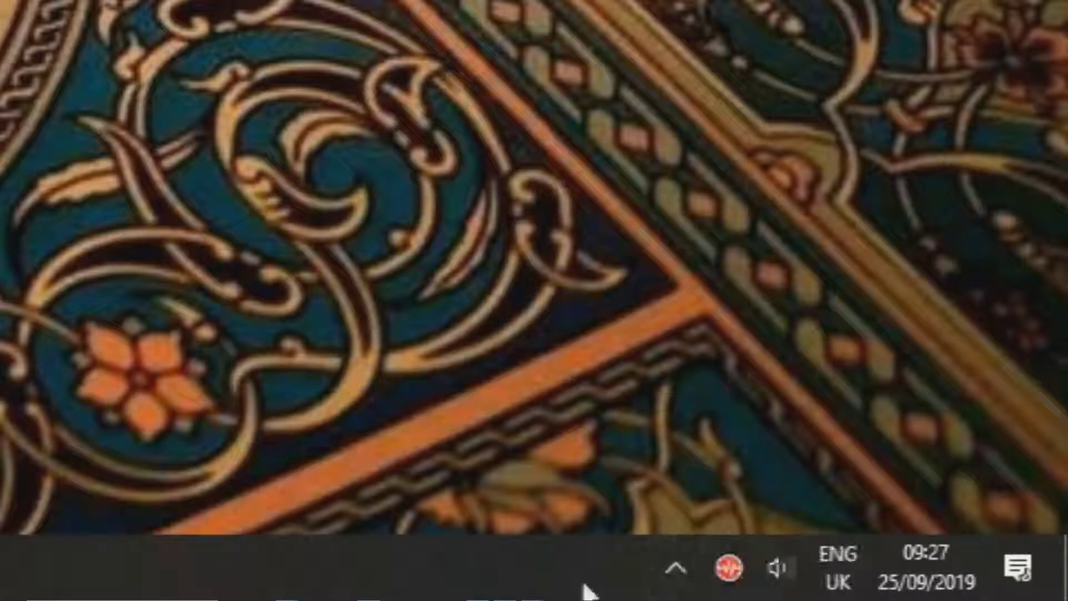
Step: Try to turn off "Let Chromium run in the background" for the WebDiscover notification-area program
left_click(675, 569)
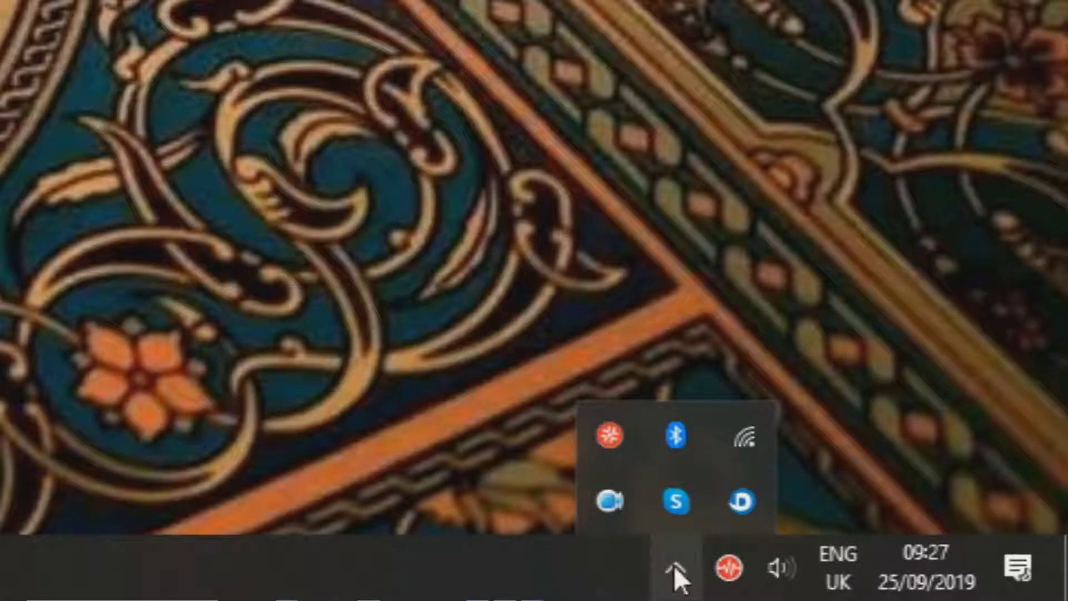
right_click(744, 499)
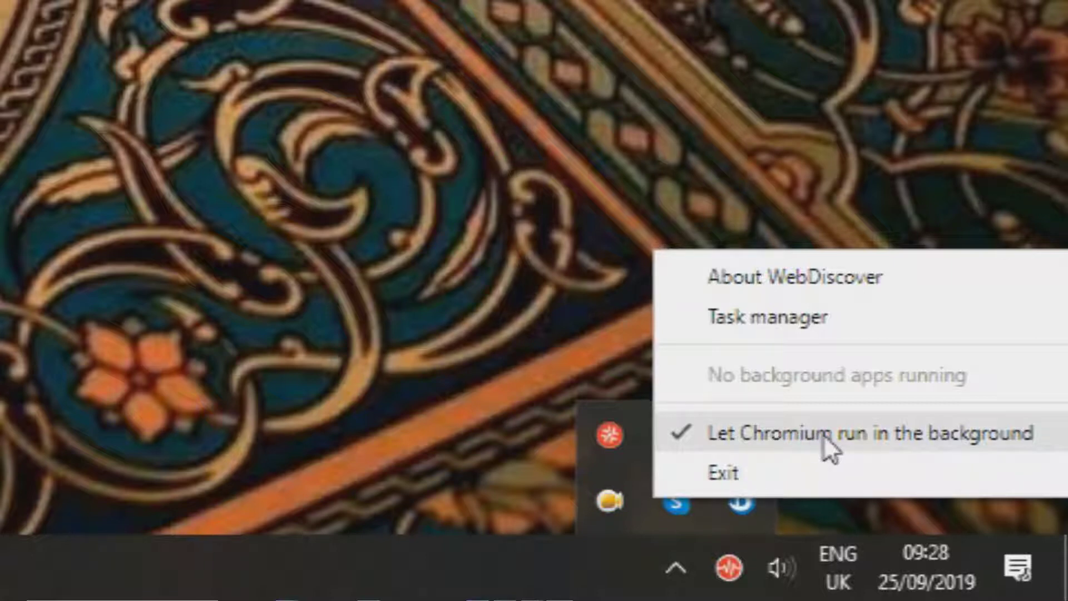
left_click(860, 442)
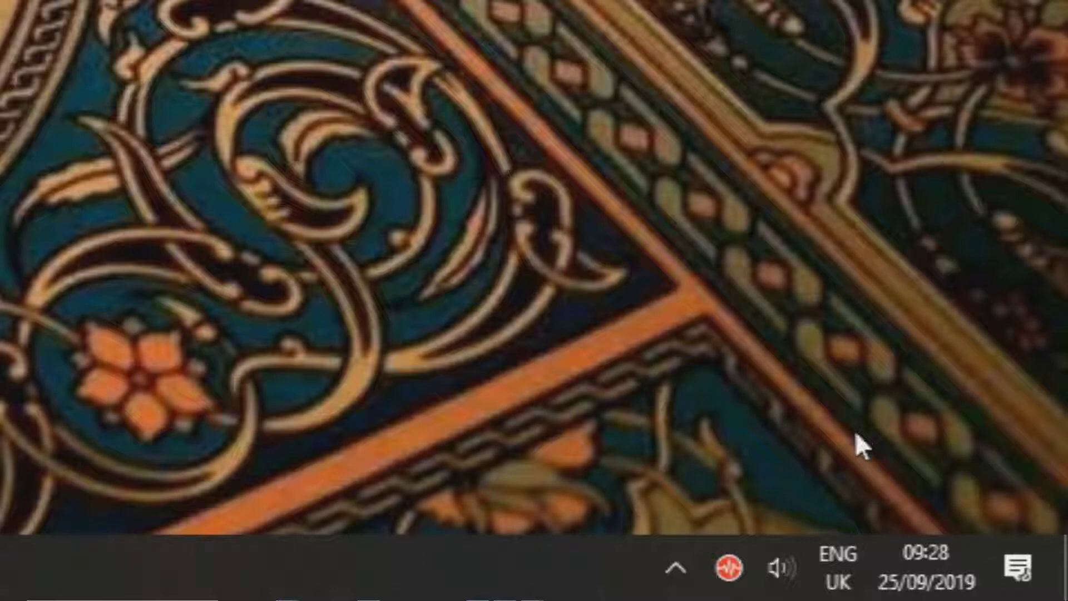
Step: Exit the WebDiscover program running among the hidden notification-area icons
left_click(675, 570)
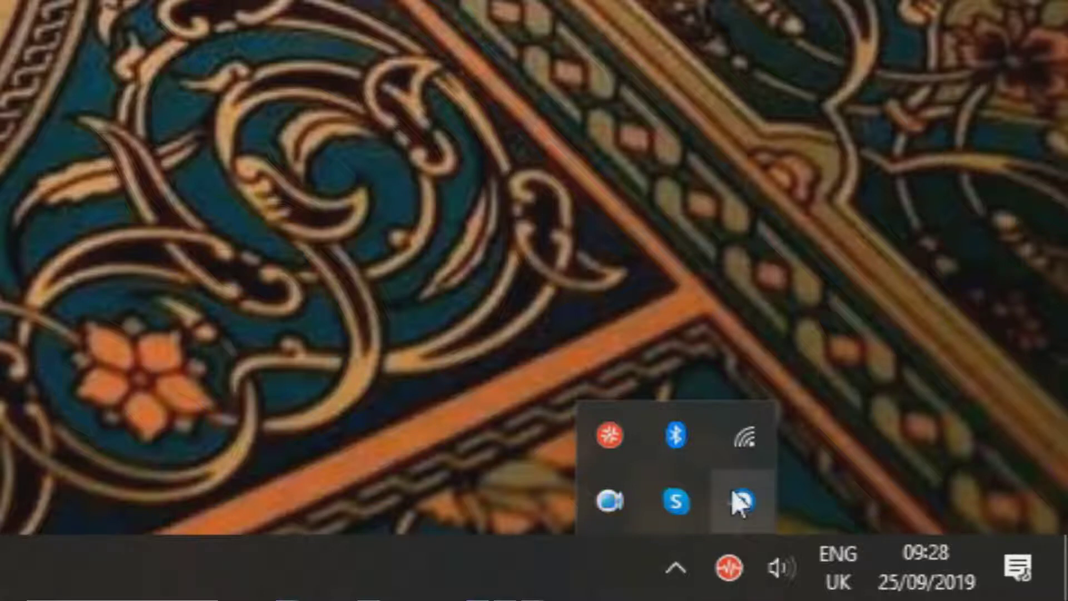
right_click(732, 493)
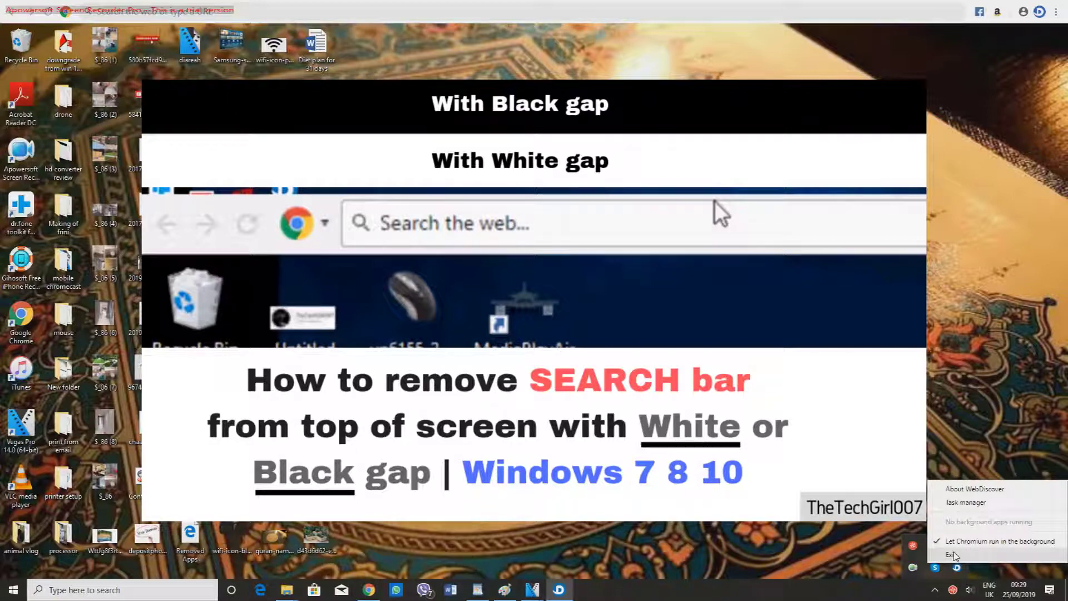
left_click(952, 554)
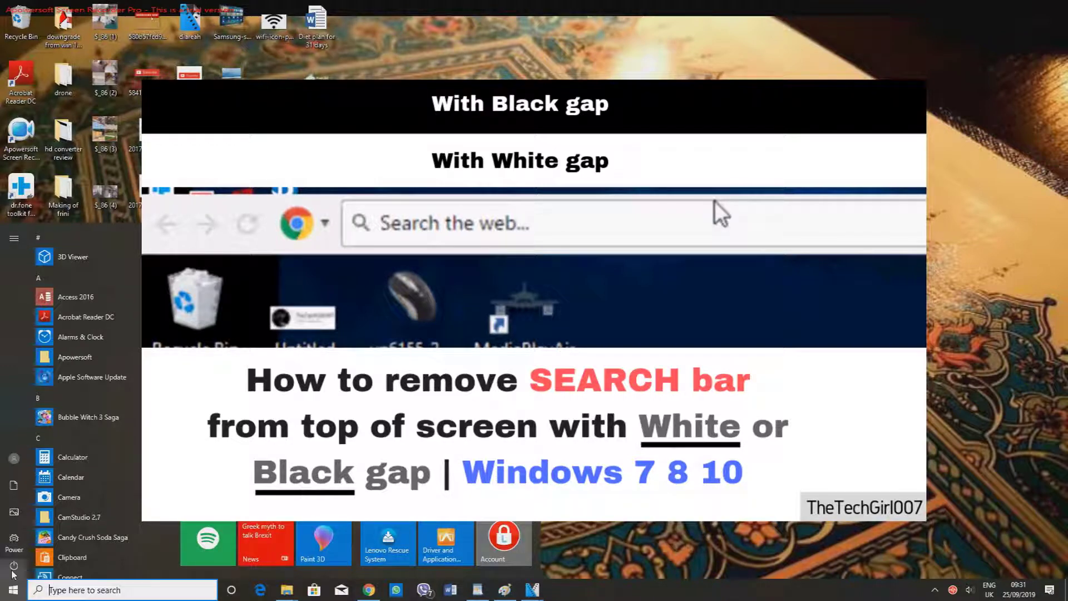
Step: Bring up the computer's power options
left_click(14, 565)
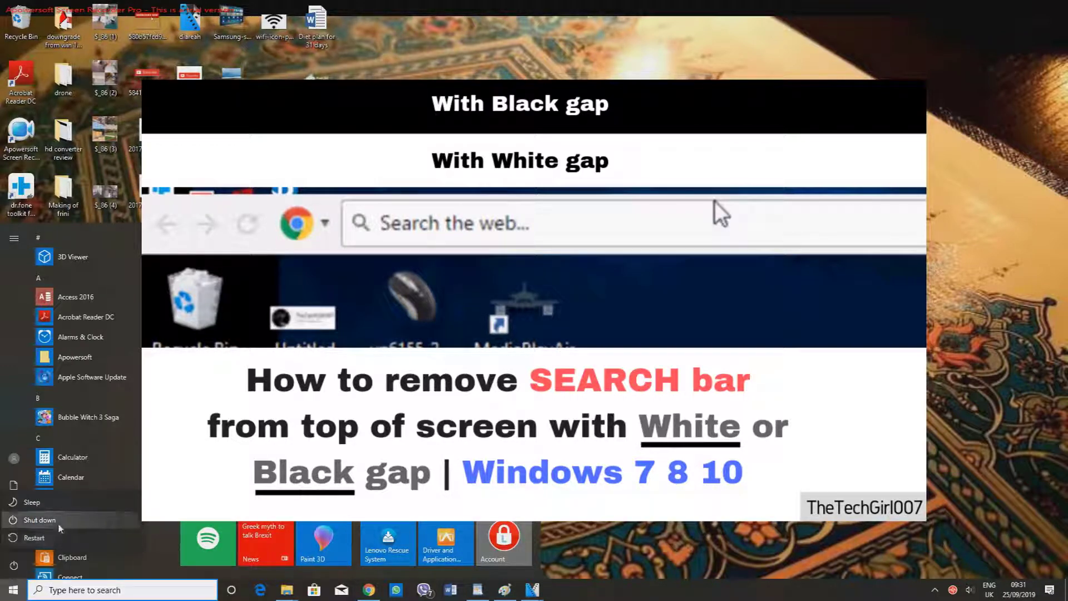